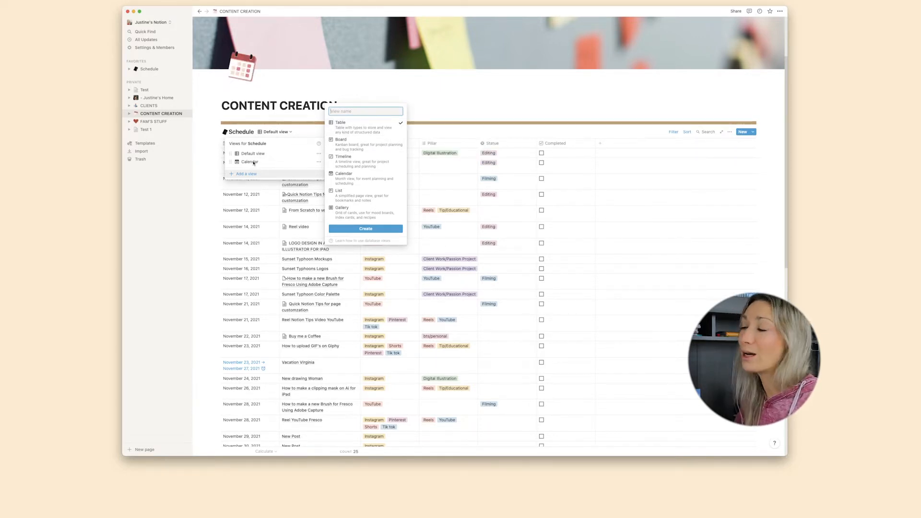
Step: Dismiss the new view setup and switch the Schedule database to its Calendar view
click(593, 303)
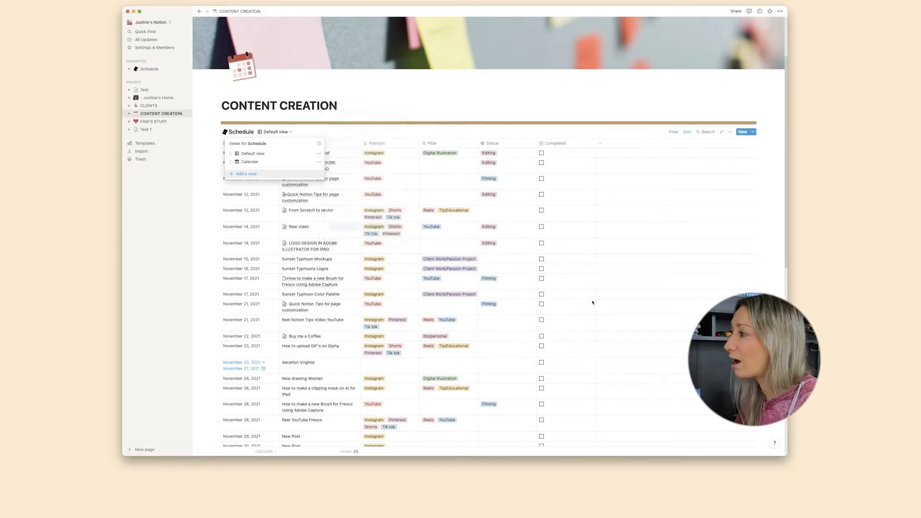
click(244, 164)
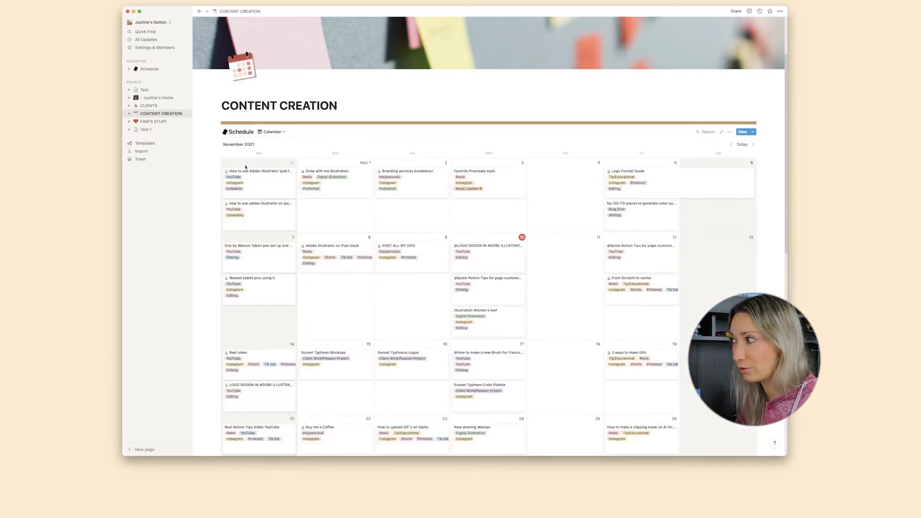
scroll(245, 167, down, 2)
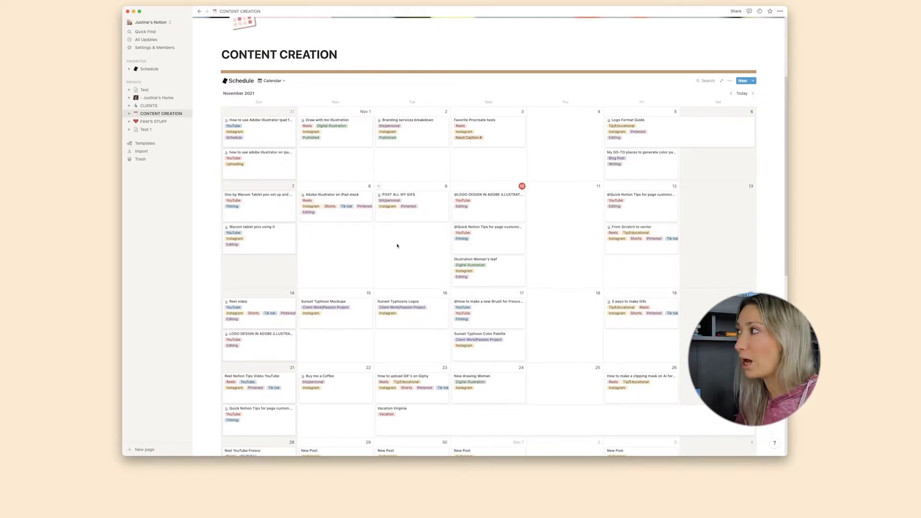
Step: In the Calendar view's properties, hide Status, Platform and Pillar one at a time, showing each again before the next
click(730, 81)
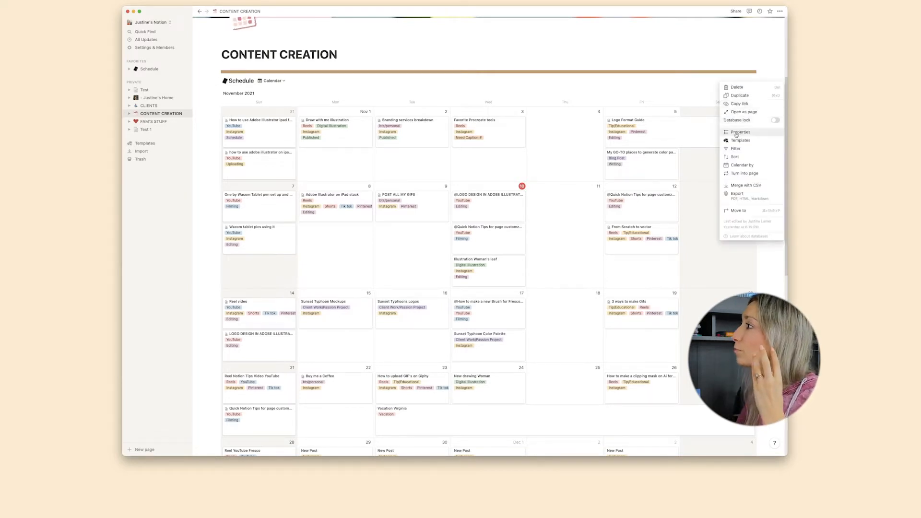
click(739, 128)
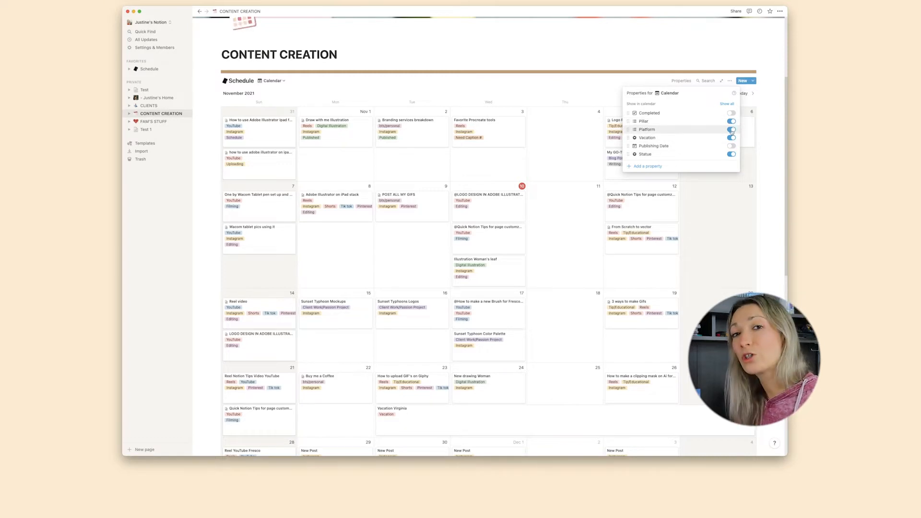
click(731, 154)
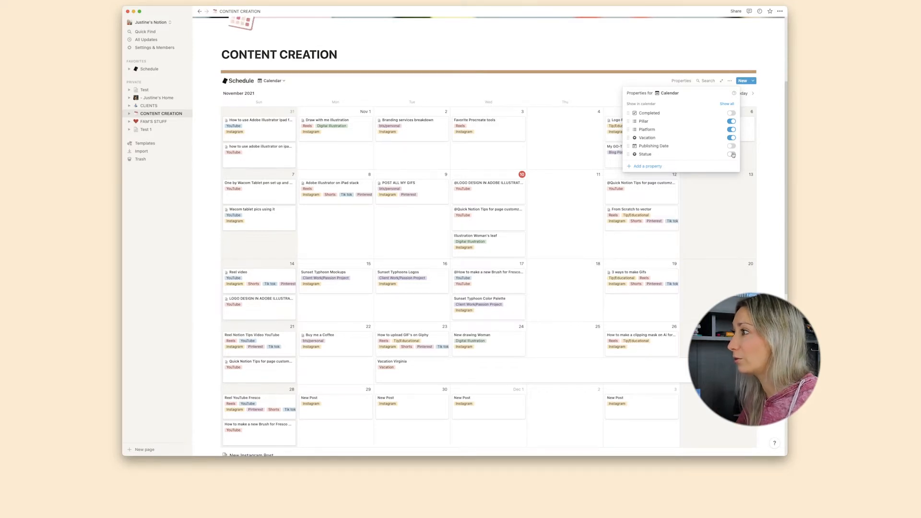
click(731, 154)
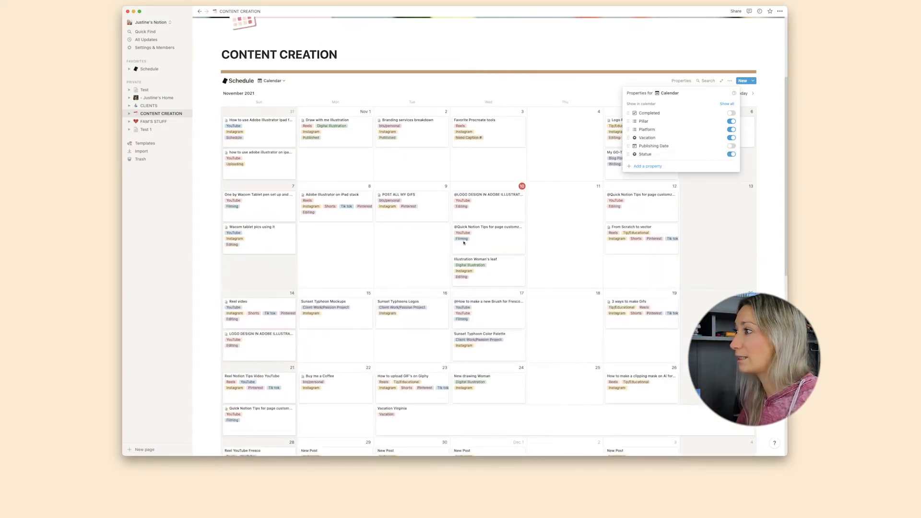
click(731, 129)
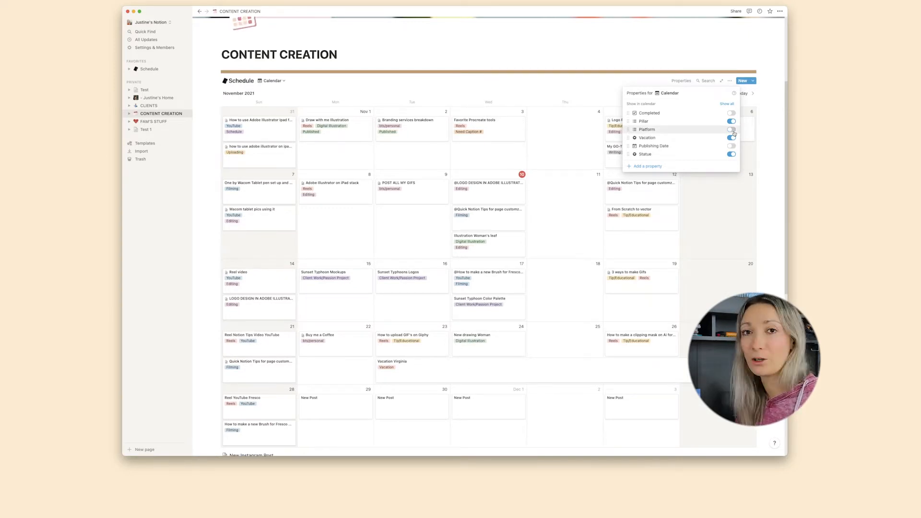
click(731, 129)
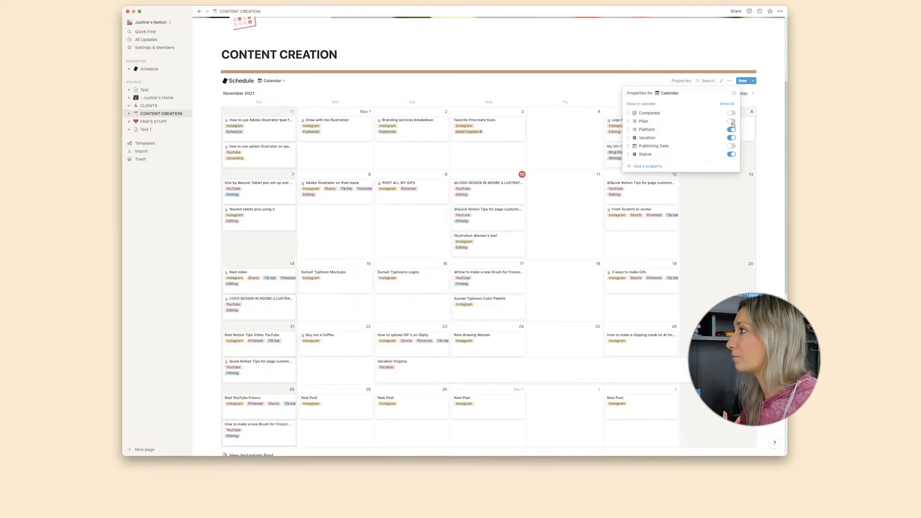
click(732, 122)
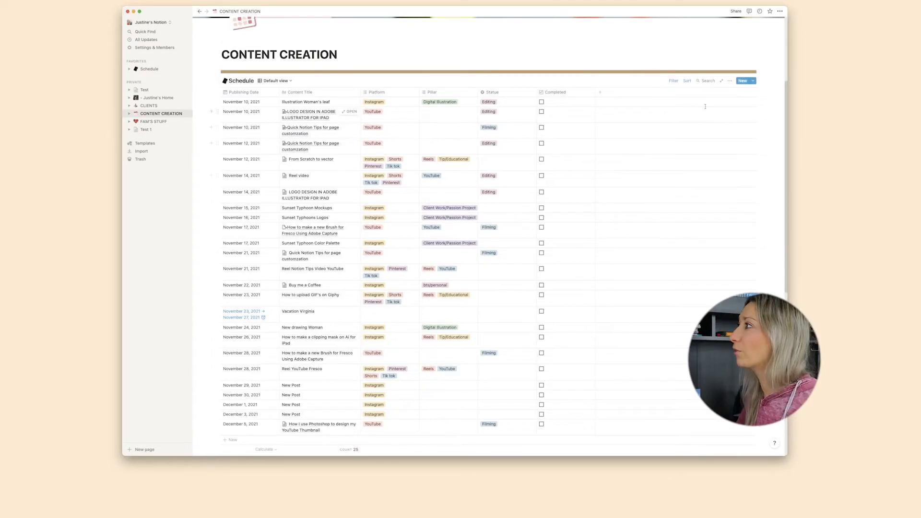
Step: Group the Schedule's Default view by Platform and look through the platform groups
click(730, 82)
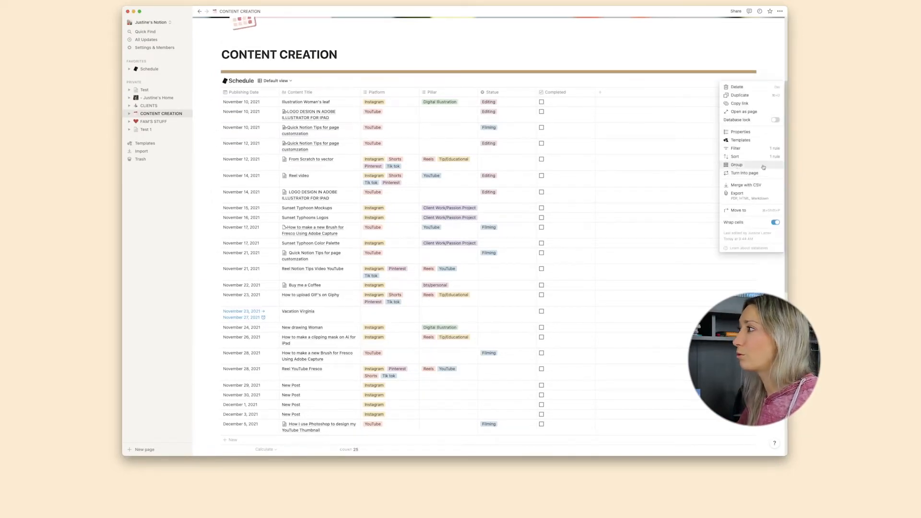
click(737, 165)
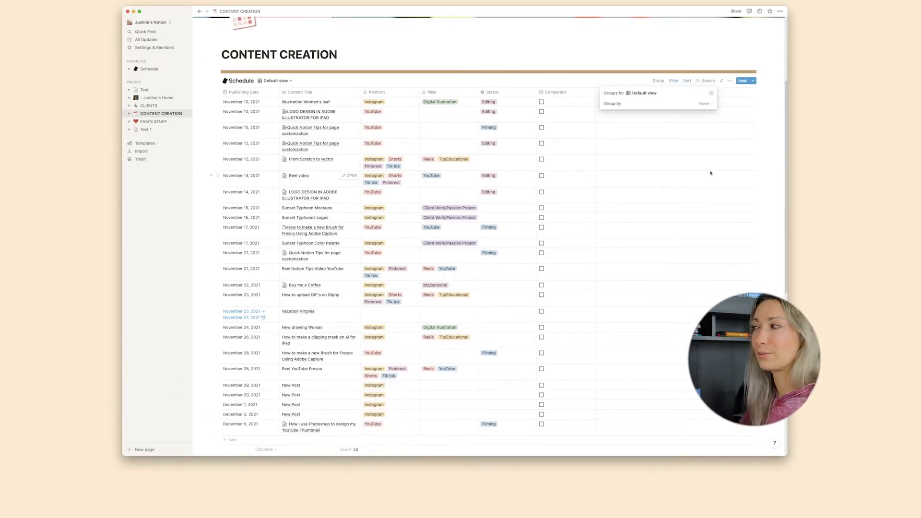
click(704, 105)
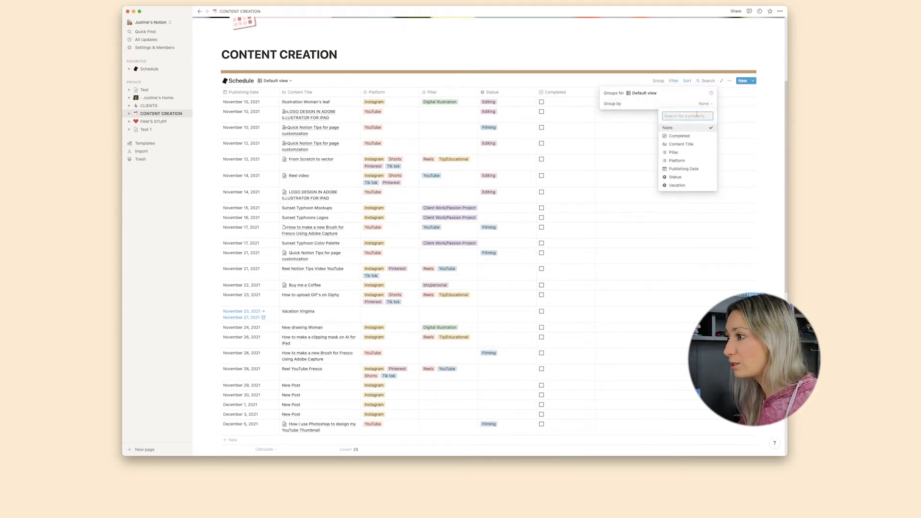
click(679, 161)
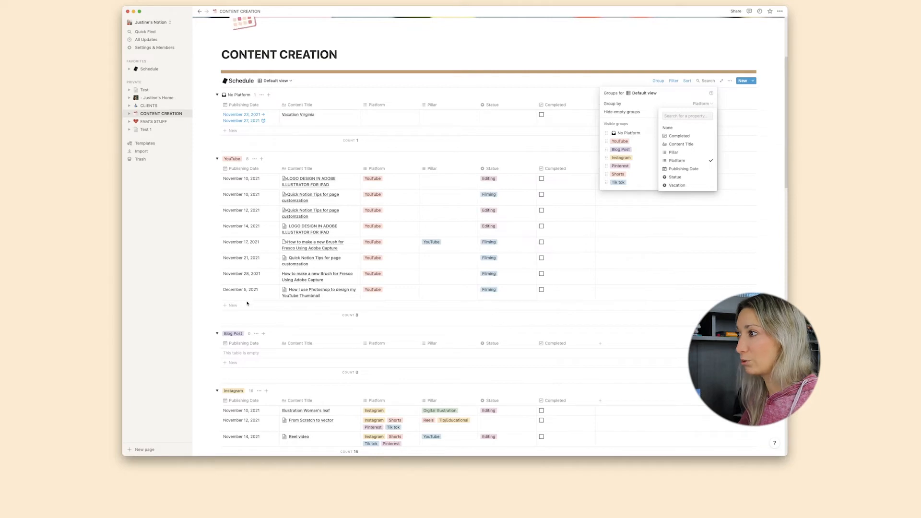
click(296, 378)
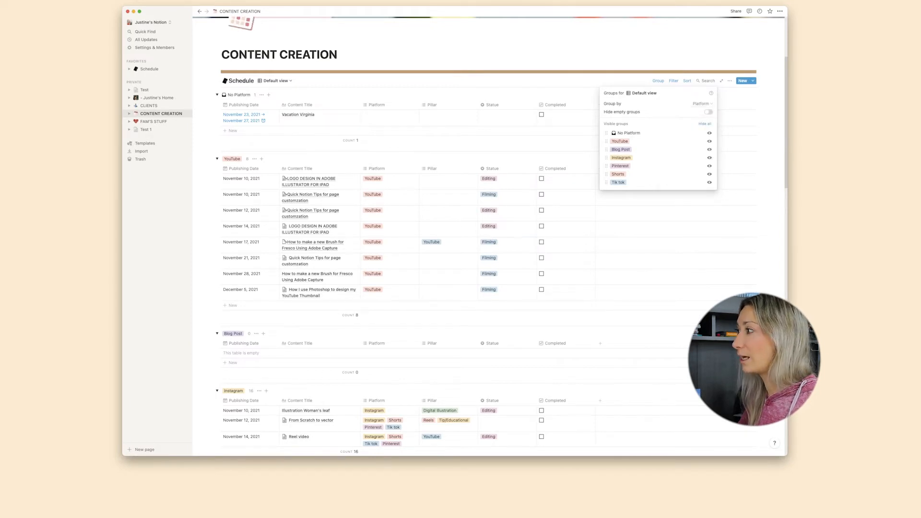
key(Escape)
scroll(341, 301, down, 10)
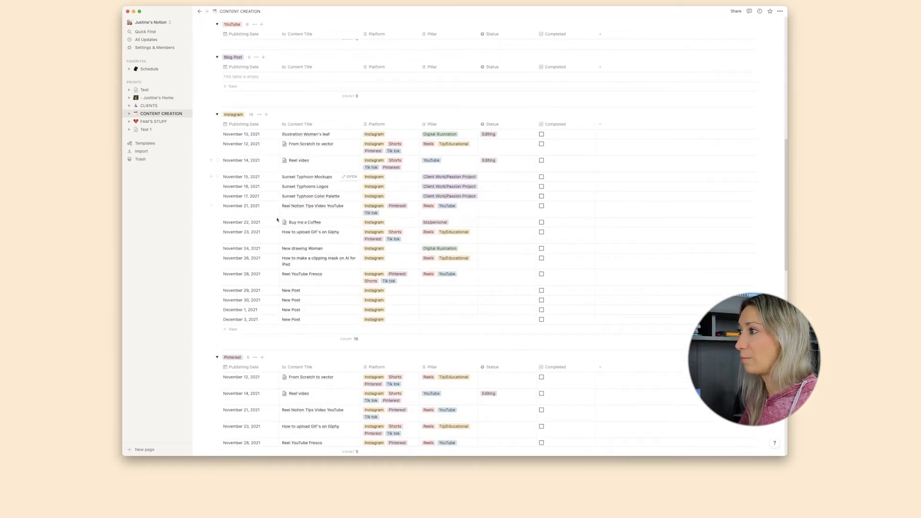
scroll(284, 218, down, 5)
scroll(278, 319, down, 7)
scroll(277, 312, up, 15)
scroll(279, 305, up, 8)
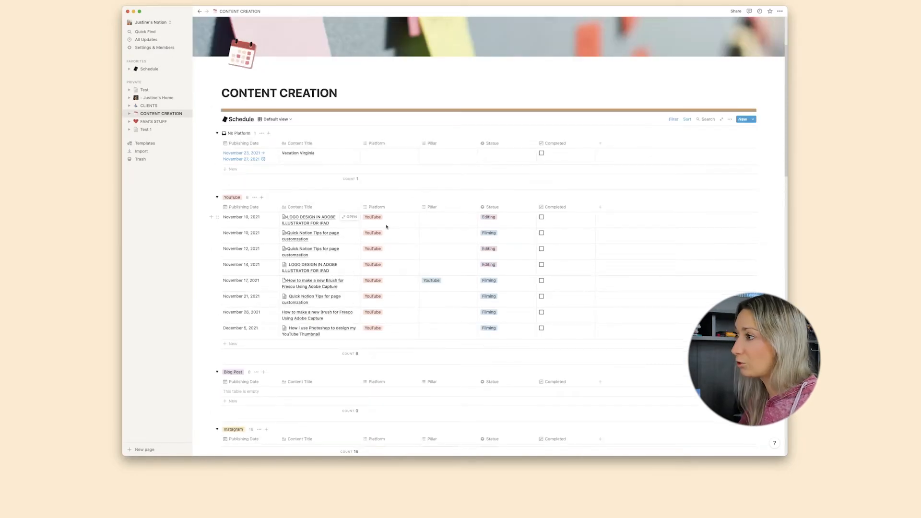
Step: Regroup the Default view by Pillar, look through the groups, and set the grouping back to None
scroll(665, 116, down, 1)
click(729, 114)
click(743, 199)
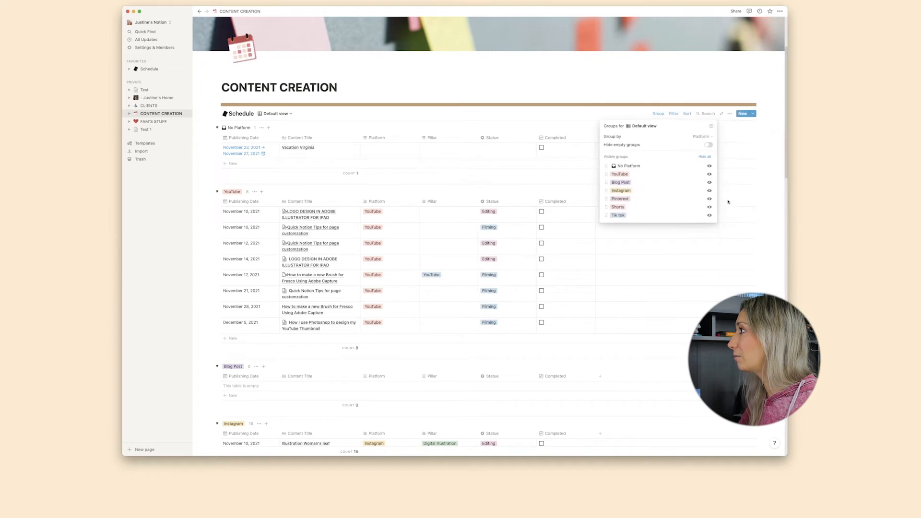
click(693, 137)
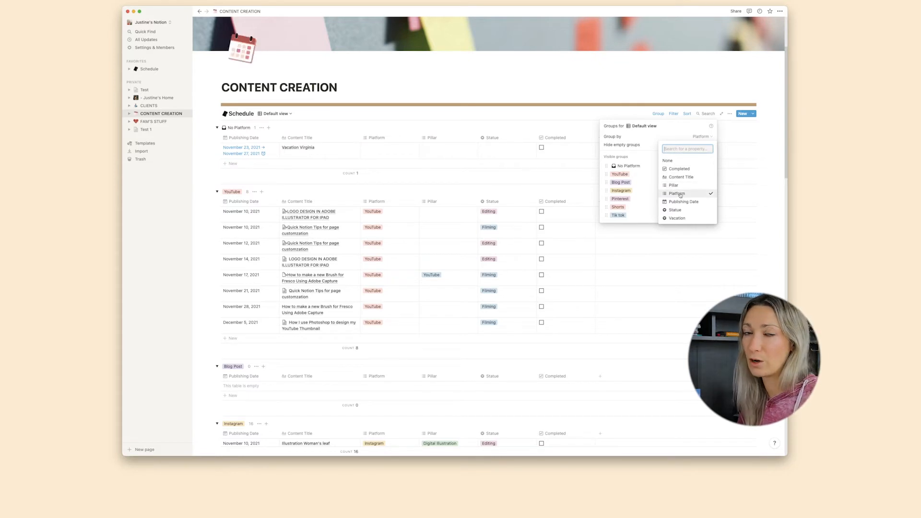
click(686, 188)
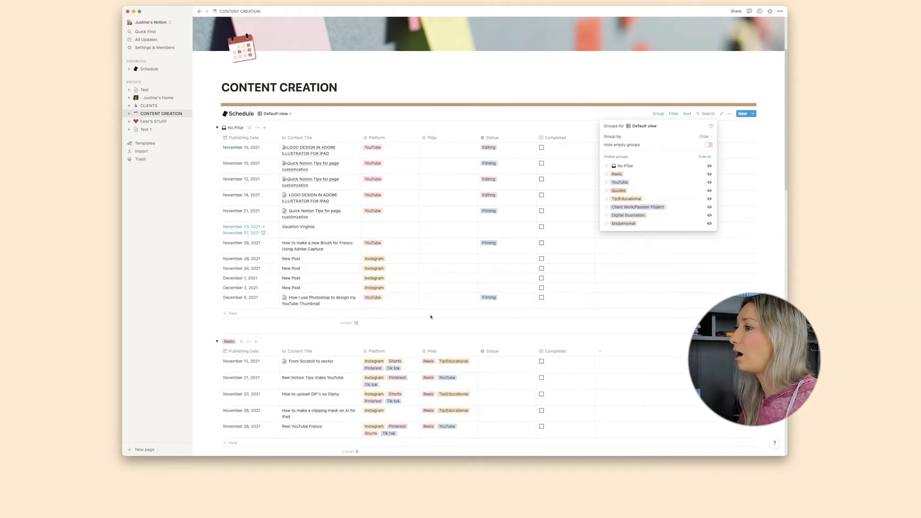
click(338, 342)
scroll(288, 326, down, 10)
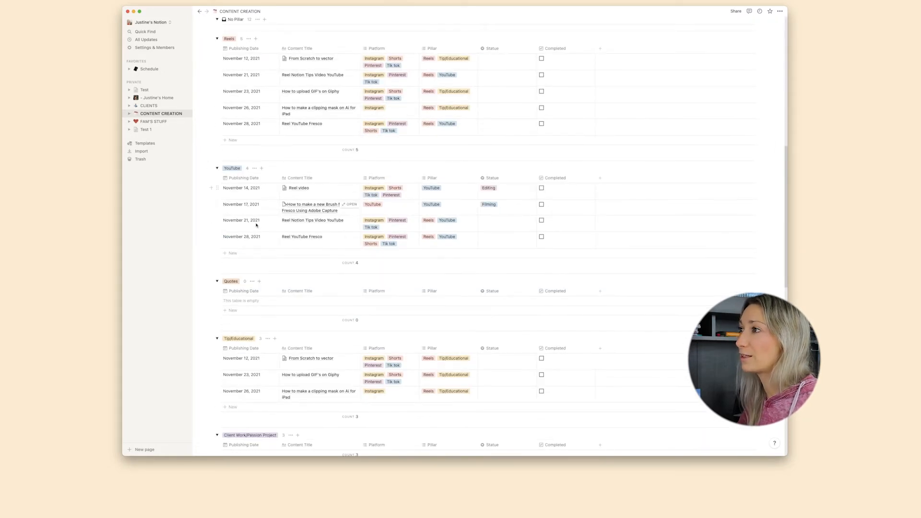
scroll(309, 267, down, 5)
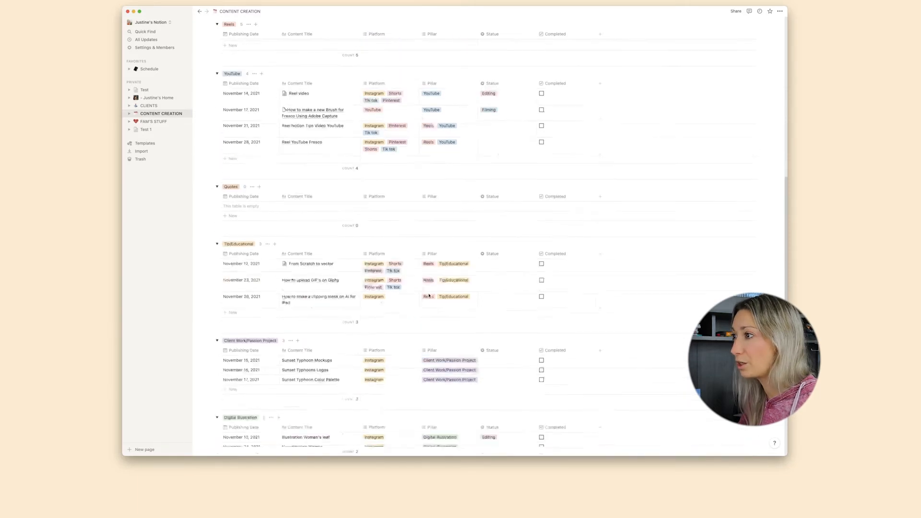
scroll(352, 285, down, 2)
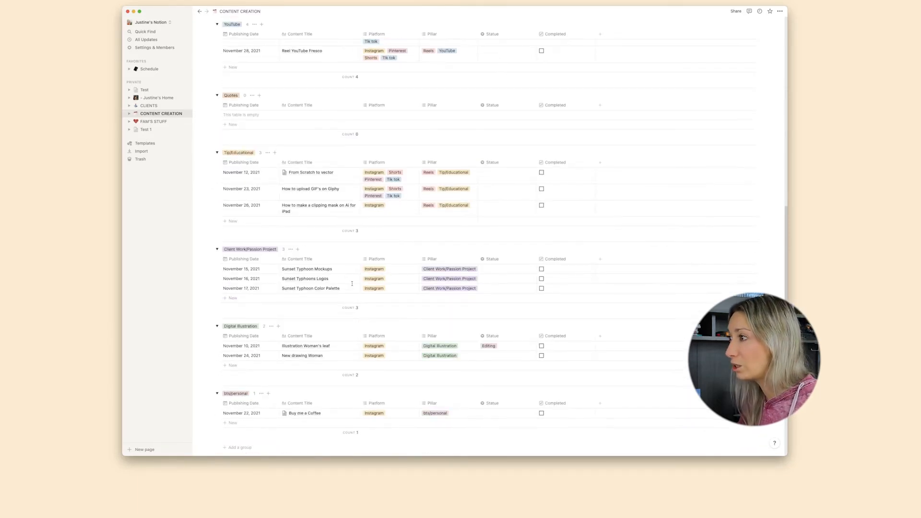
scroll(353, 283, down, 4)
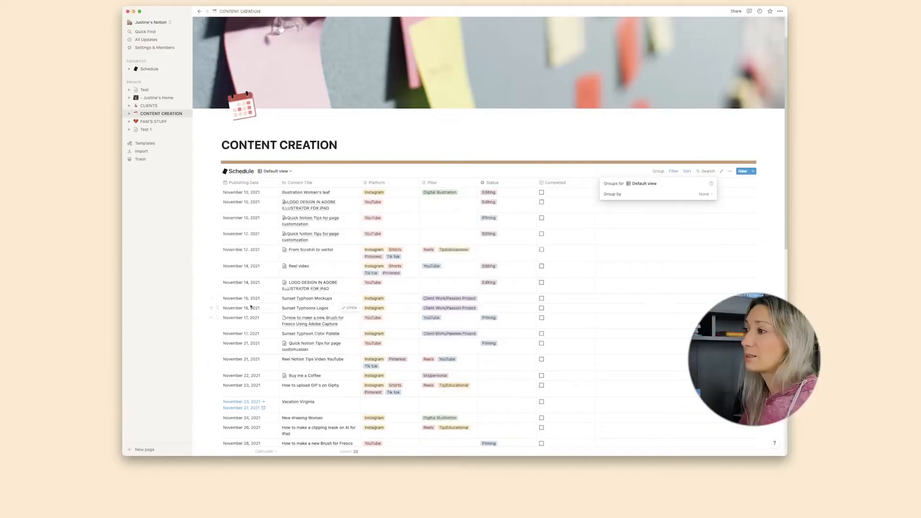
click(597, 310)
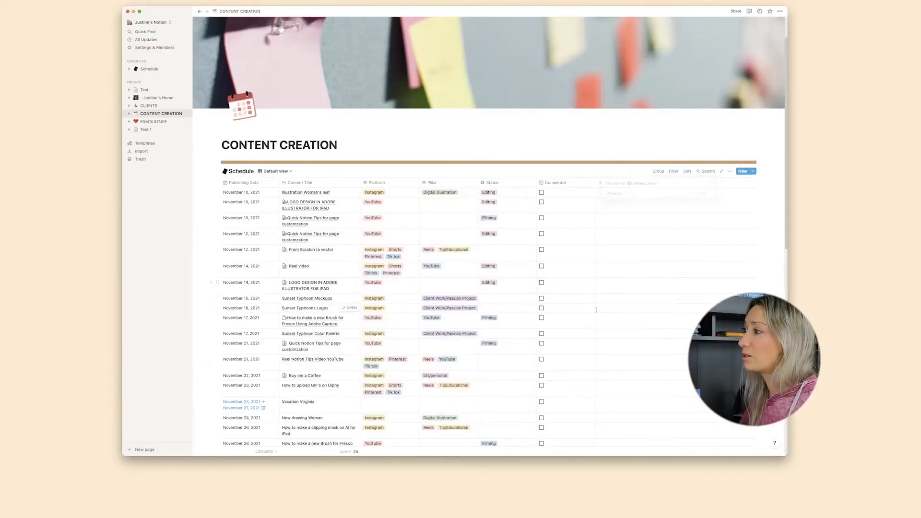
Step: Change the Default view's filter condition to "Completed is checked" and look through the completed entries
scroll(428, 251, down, 7)
scroll(363, 209, up, 6)
scroll(361, 206, down, 3)
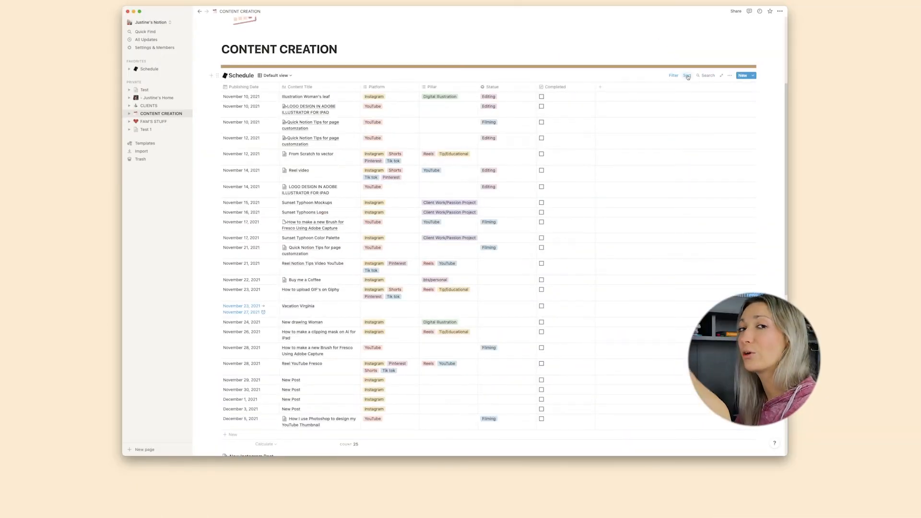
click(674, 76)
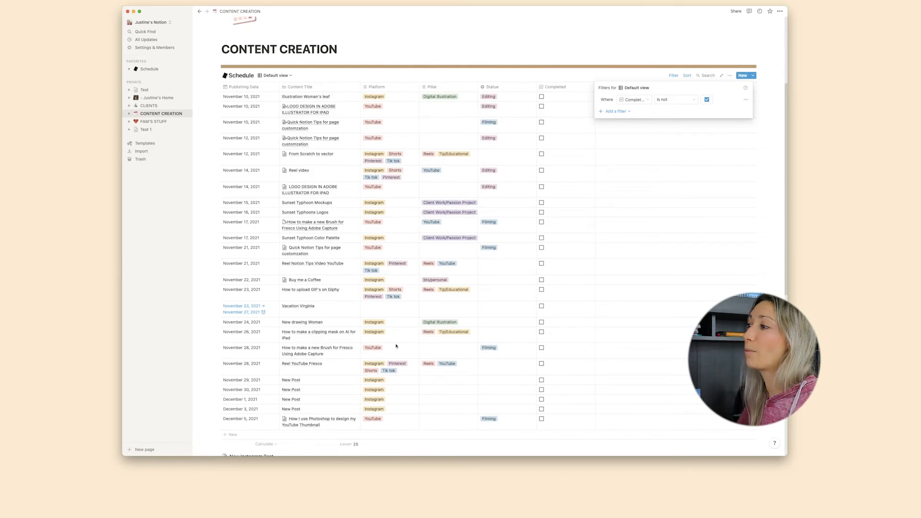
click(694, 103)
click(664, 113)
click(590, 268)
scroll(590, 268, down, 10)
scroll(586, 274, up, 5)
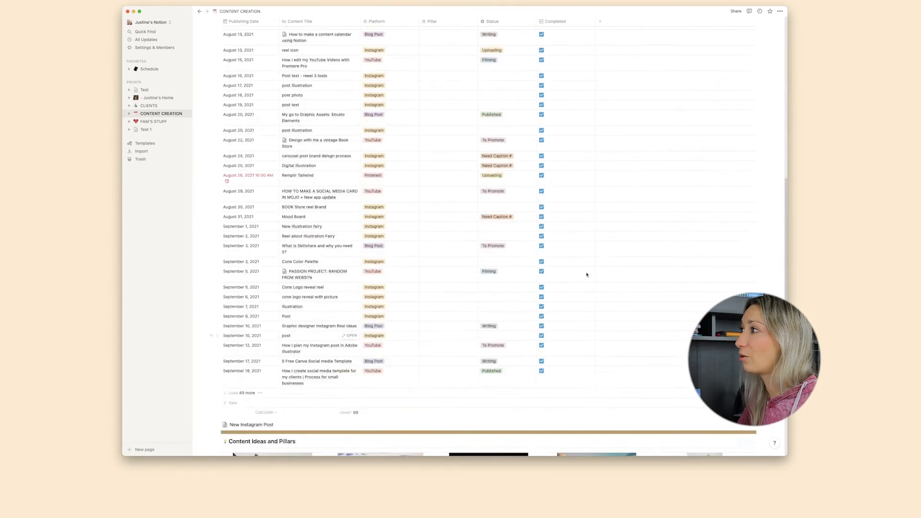
scroll(582, 274, up, 10)
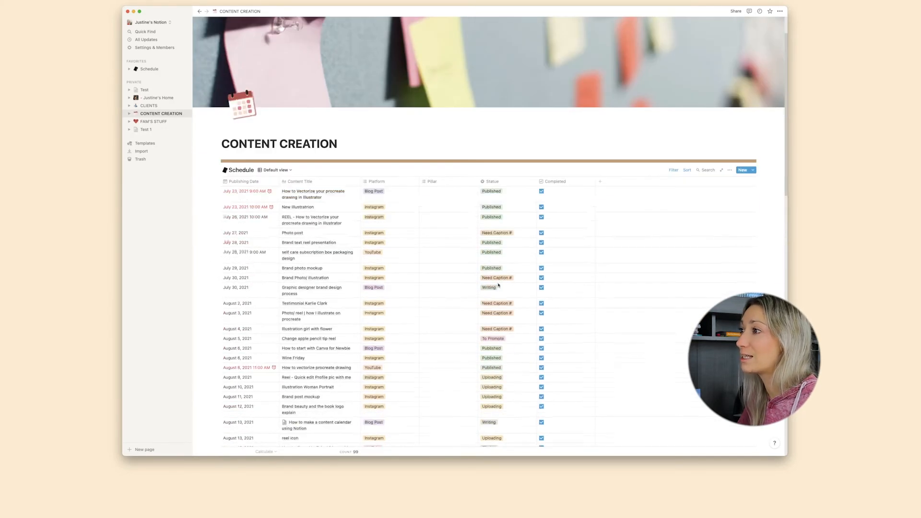
scroll(497, 286, down, 10)
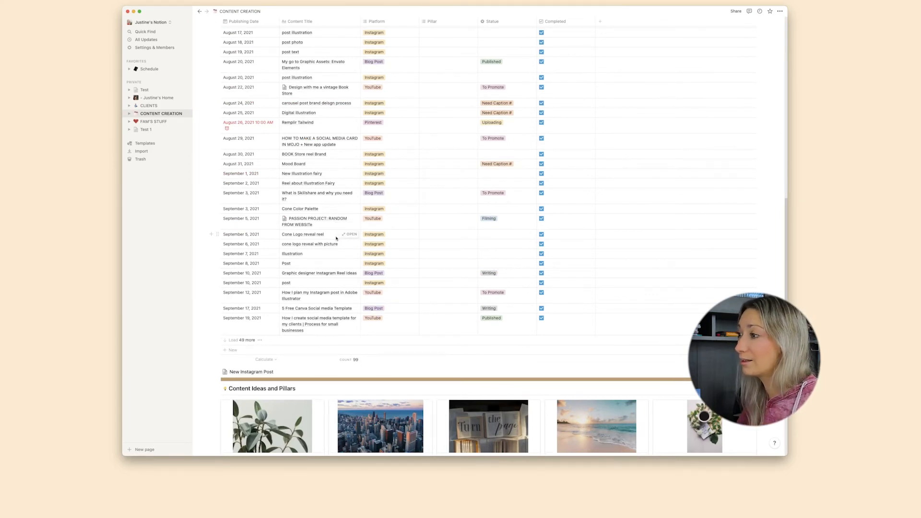
scroll(336, 238, up, 10)
Step: Set the Completed filter condition of the Default view back to "is not" checked
click(673, 165)
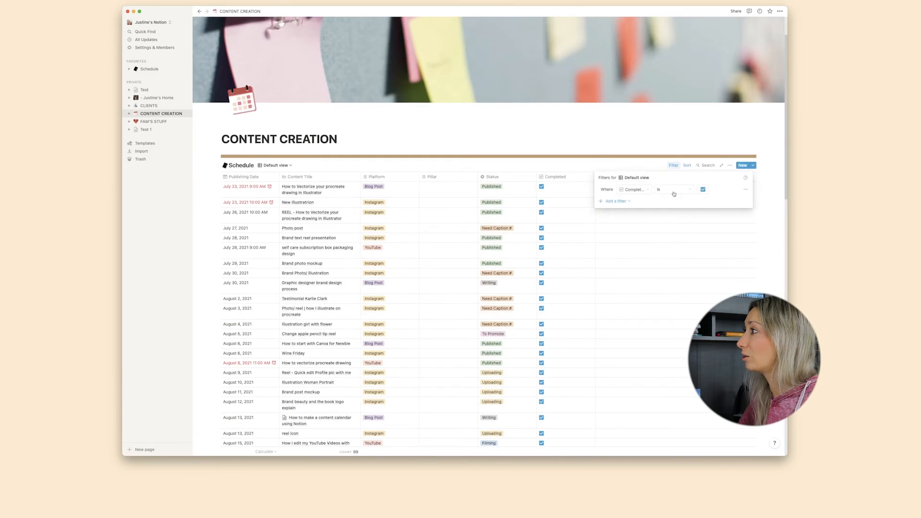
click(674, 190)
click(679, 208)
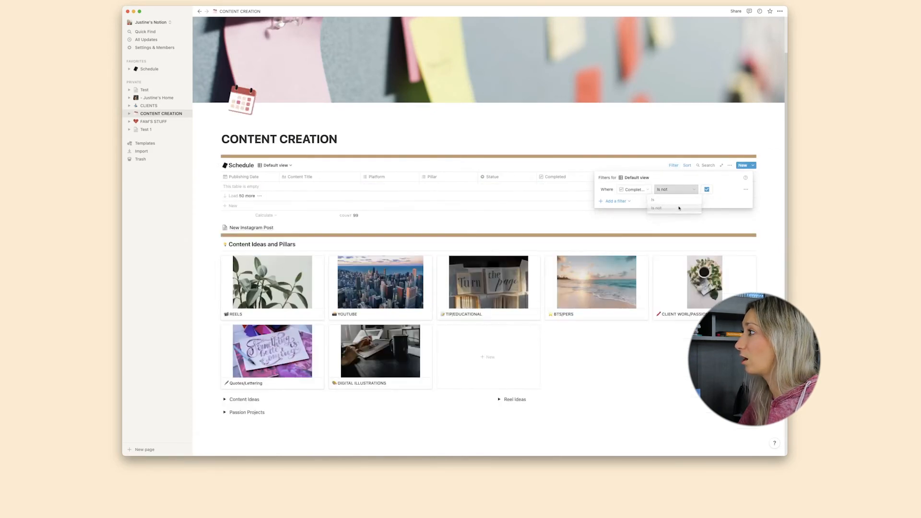
click(588, 263)
scroll(593, 269, down, 4)
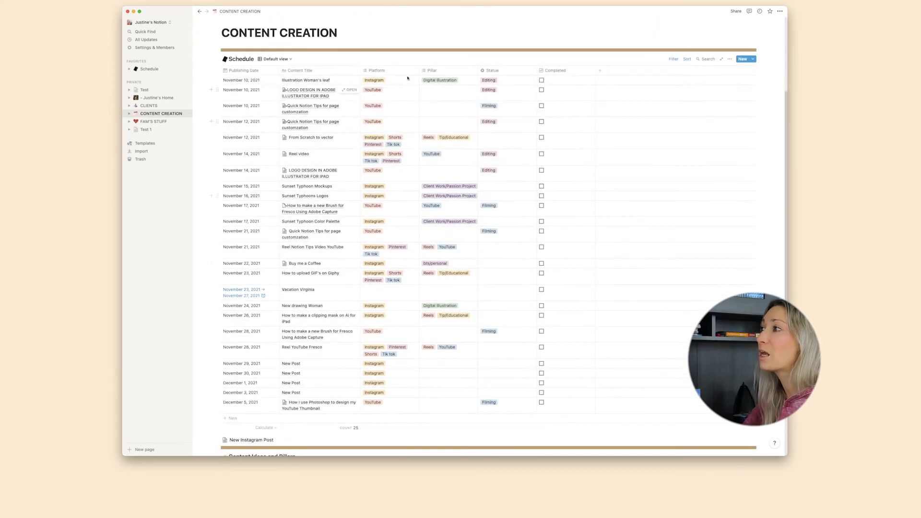
Step: Open the sort settings of the Schedule's Default view
scroll(672, 149, up, 3)
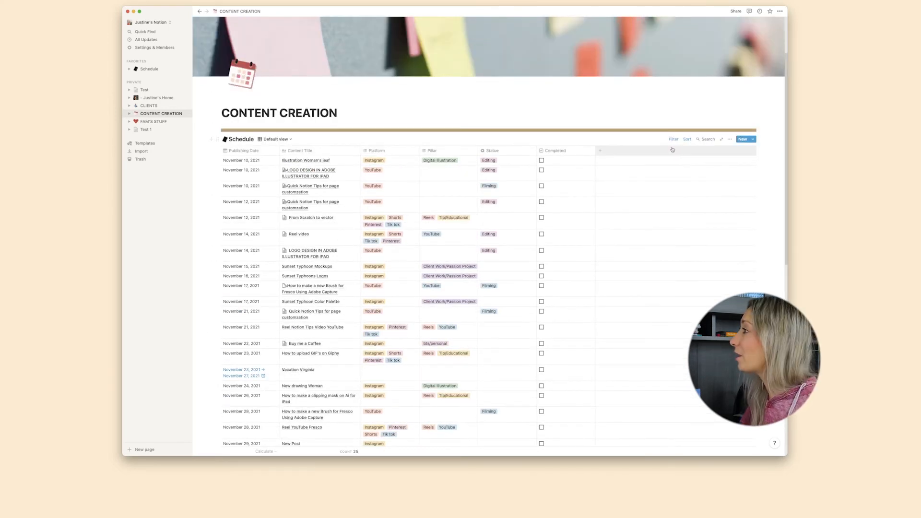
click(687, 139)
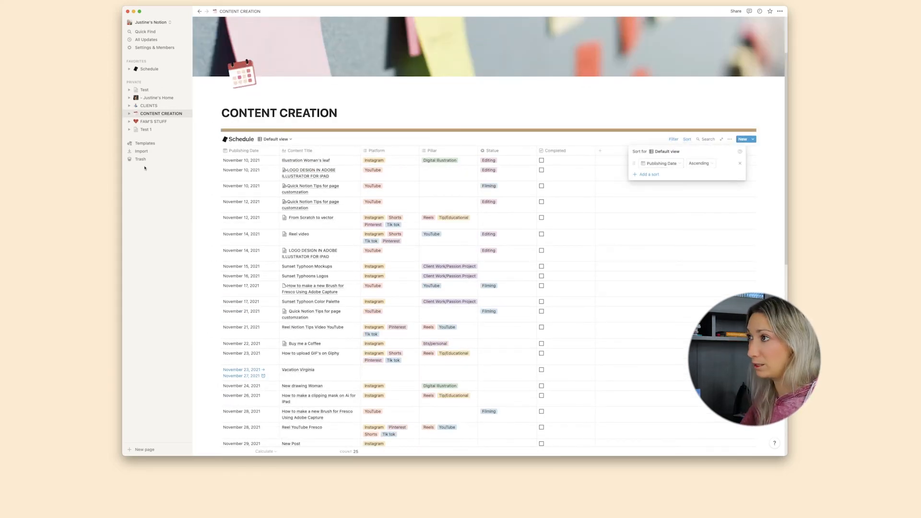